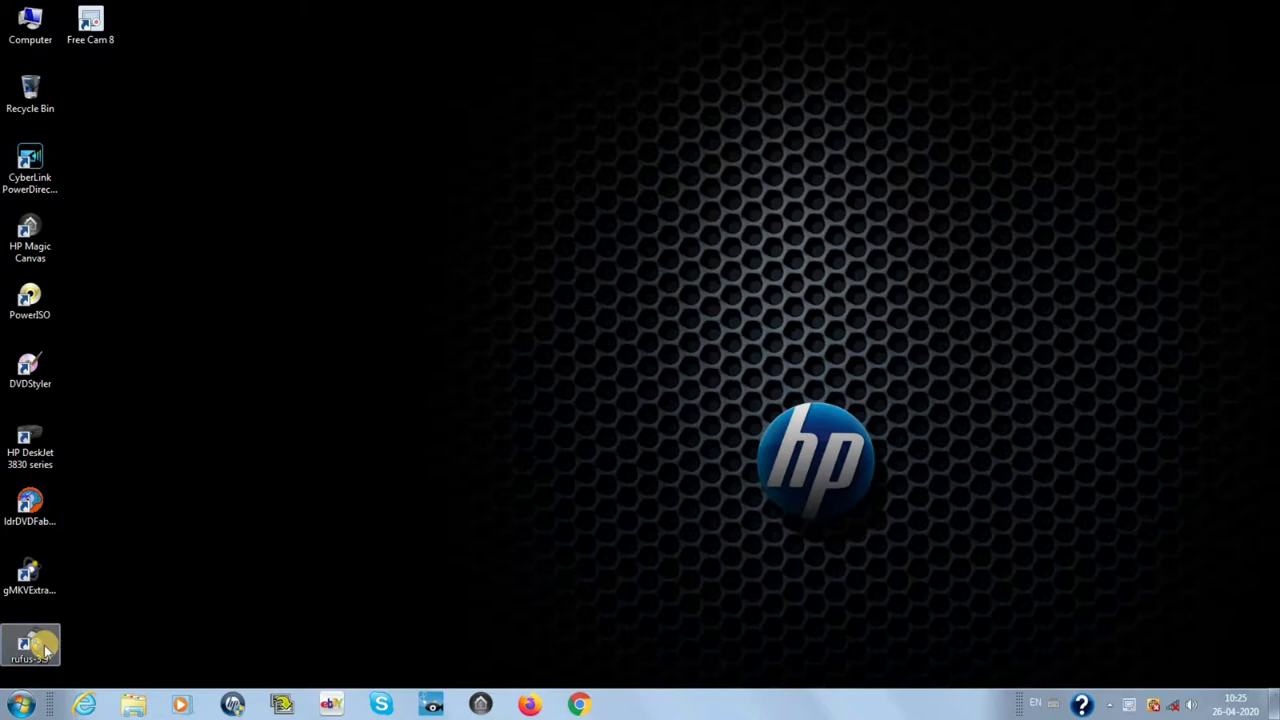
Launch Rufus 3.9 and load the linuxmint-19.3-cinnamon-64bit ISO from D:\OS\Linux as the boot image.
left_click(50, 648)
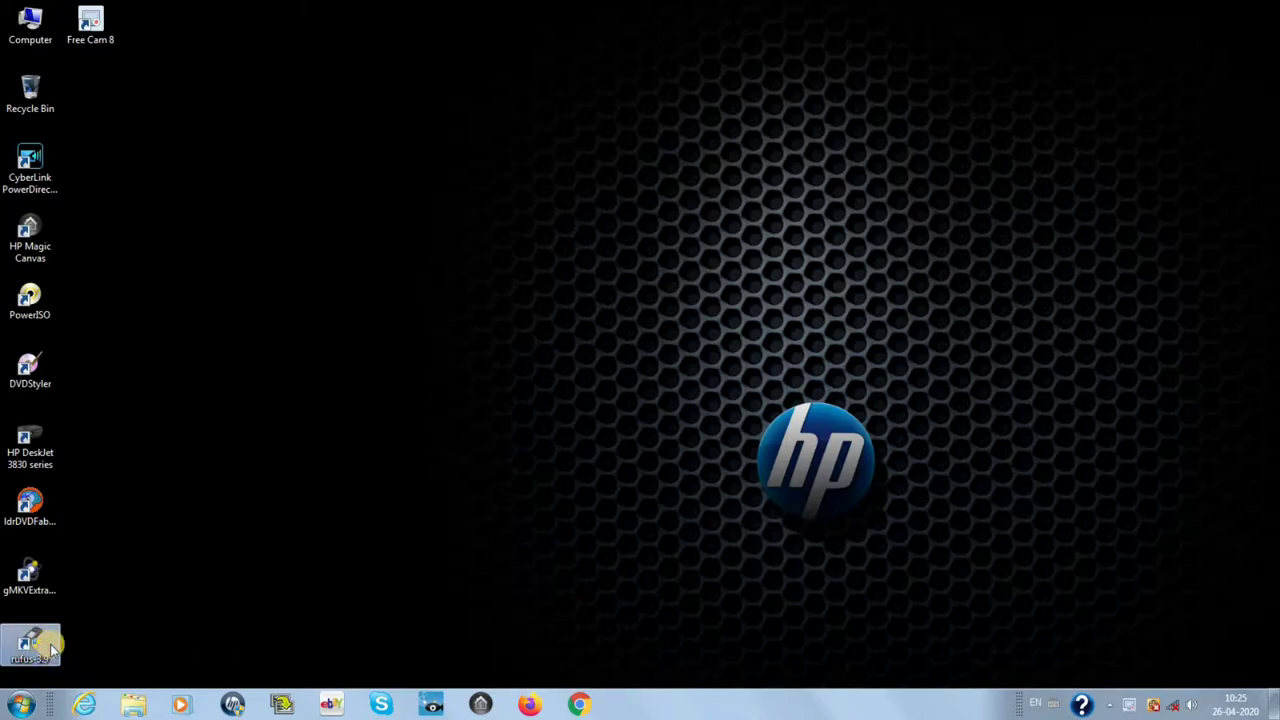
double_click(50, 648)
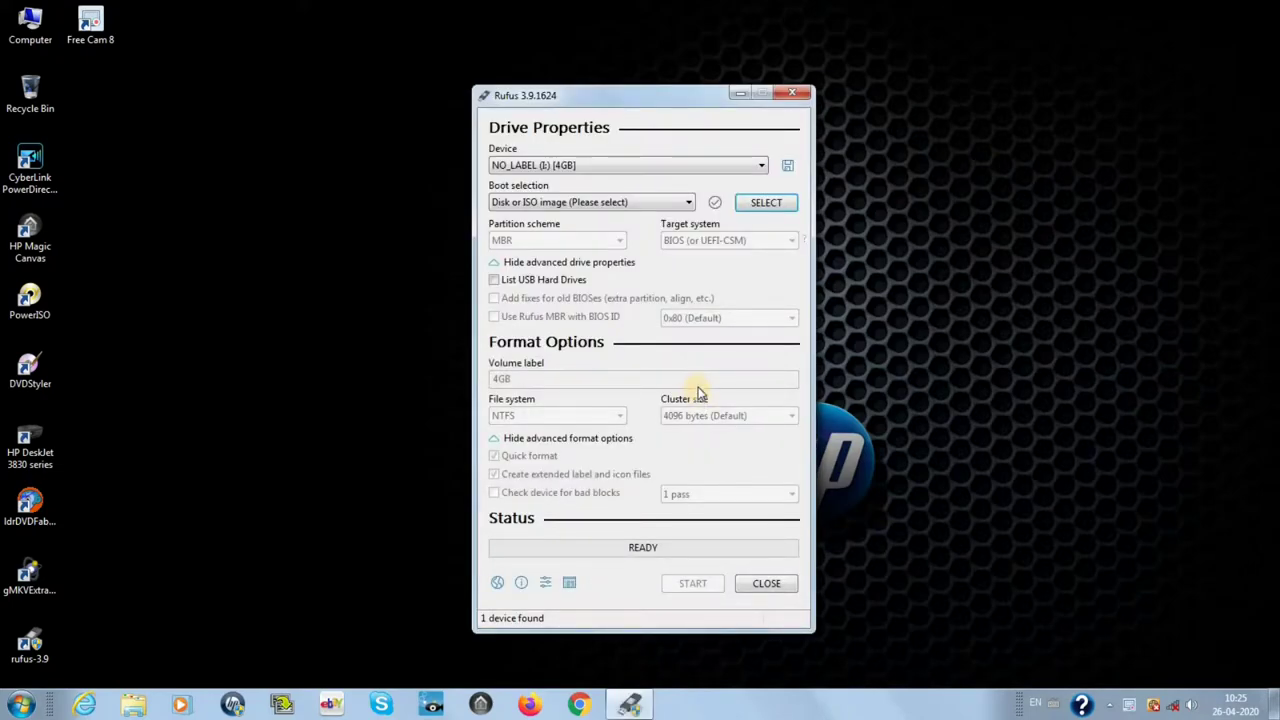
left_click(764, 208)
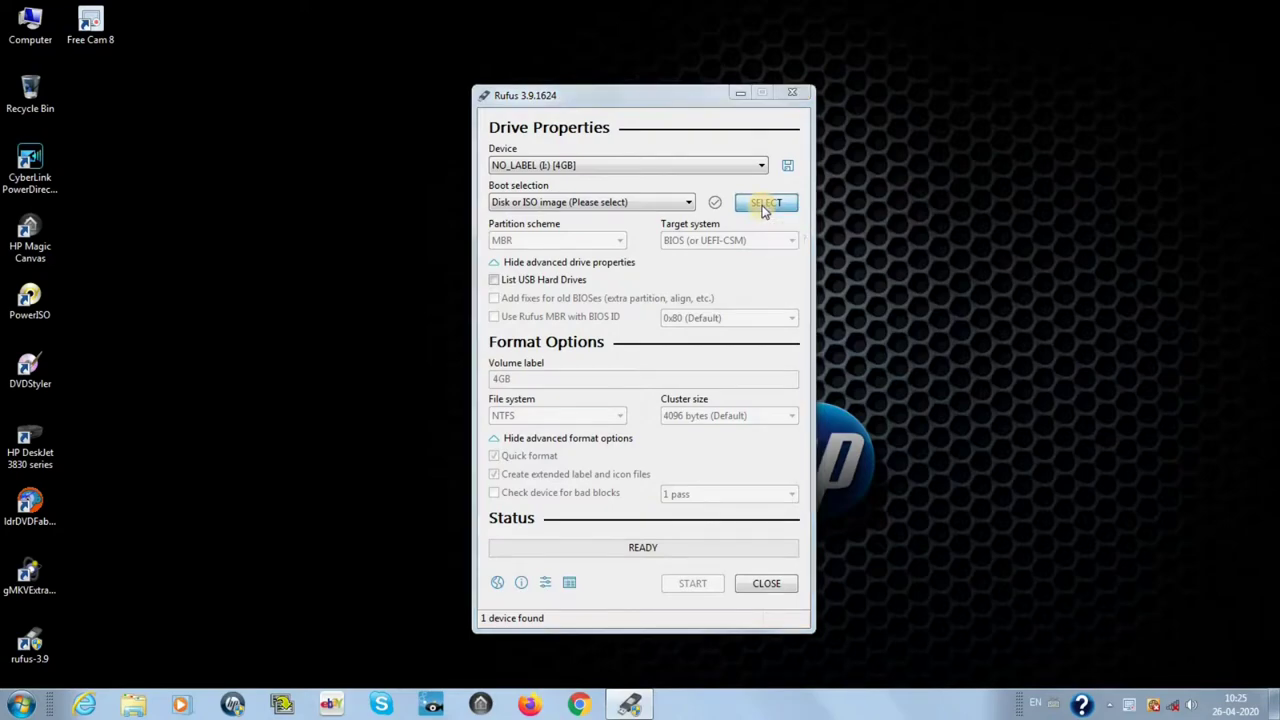
left_click(740, 218)
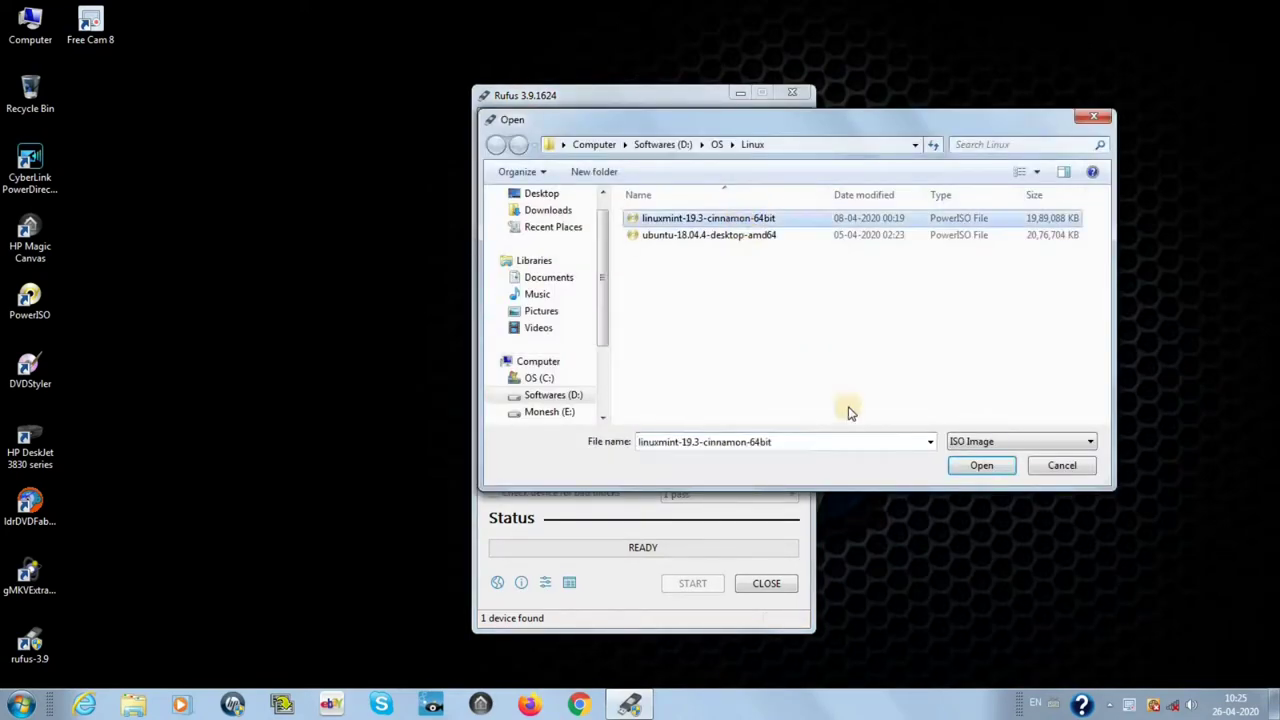
left_click(967, 466)
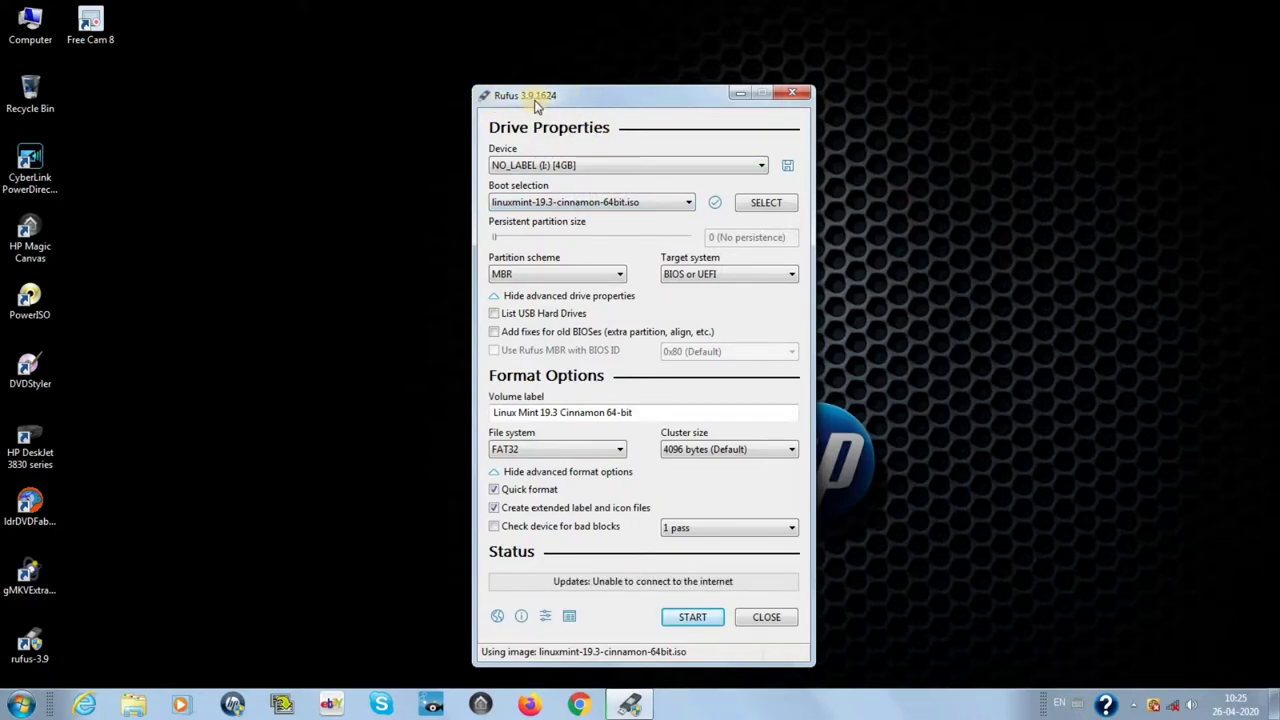
Examine the rufus_files folder in D:\OS\USB Booting tool down to its syslinux-6.03 files, and close the file window.
double_click(30, 25)
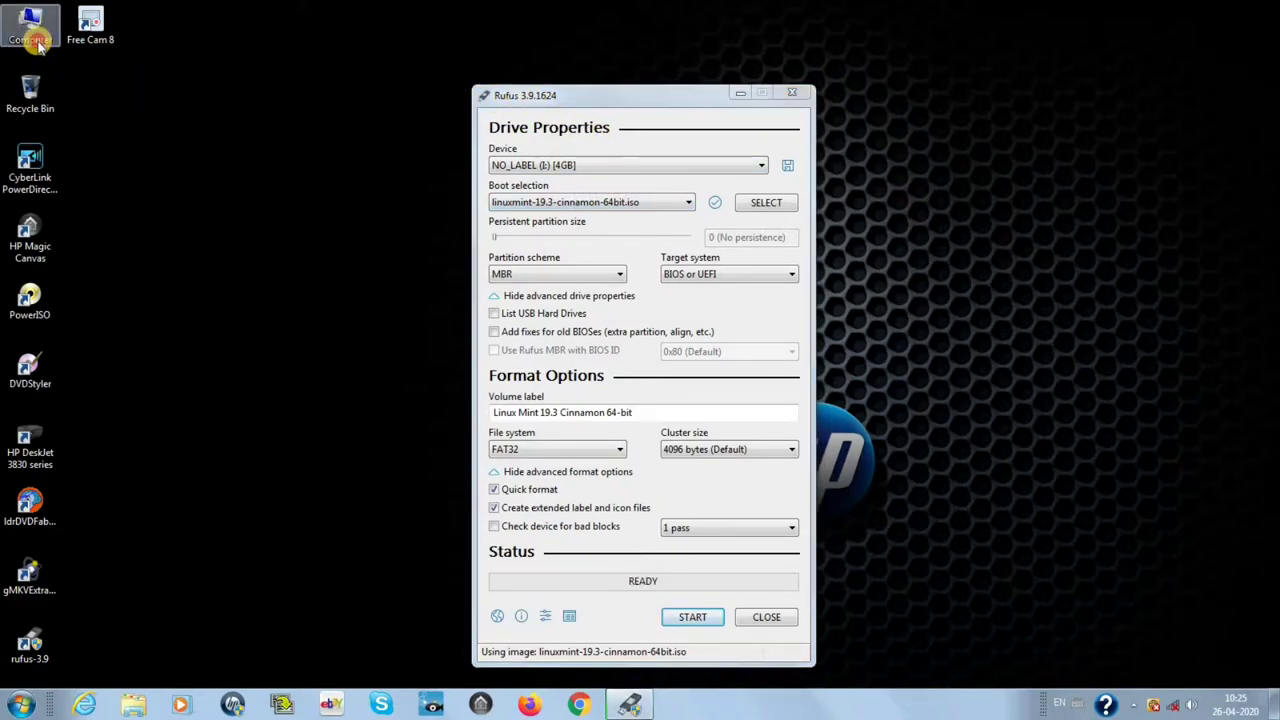
double_click(709, 203)
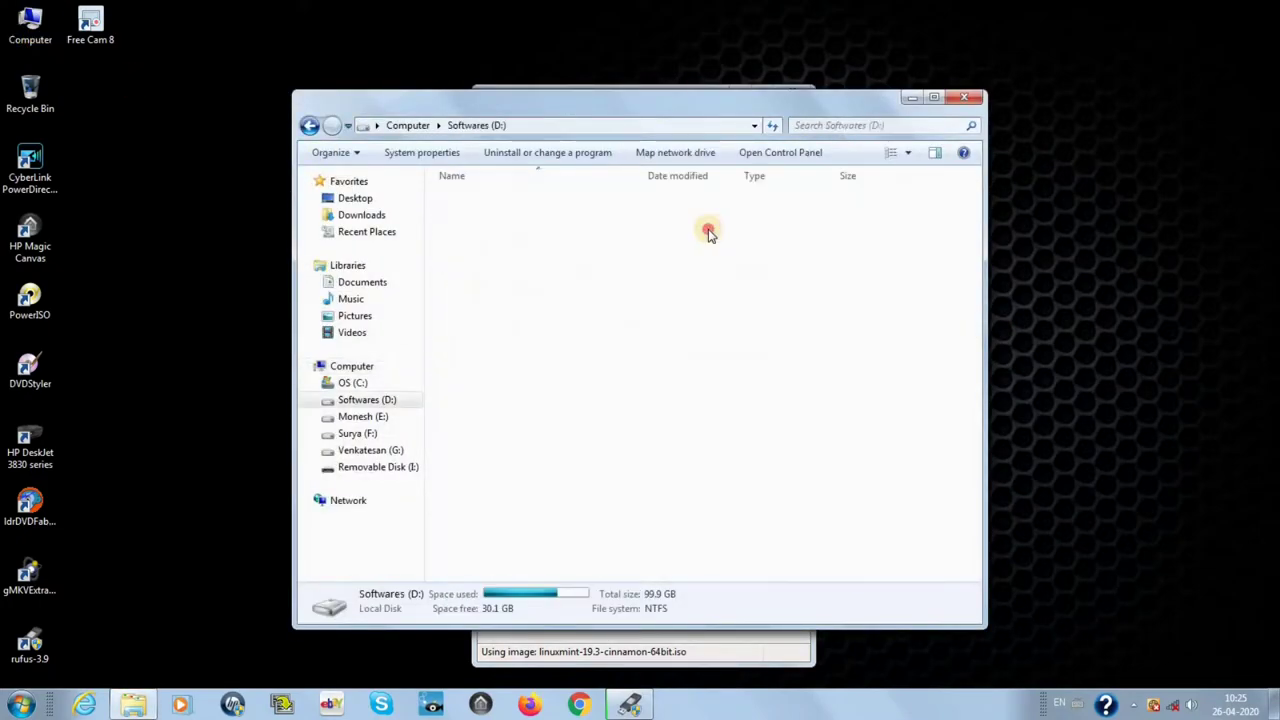
double_click(569, 237)
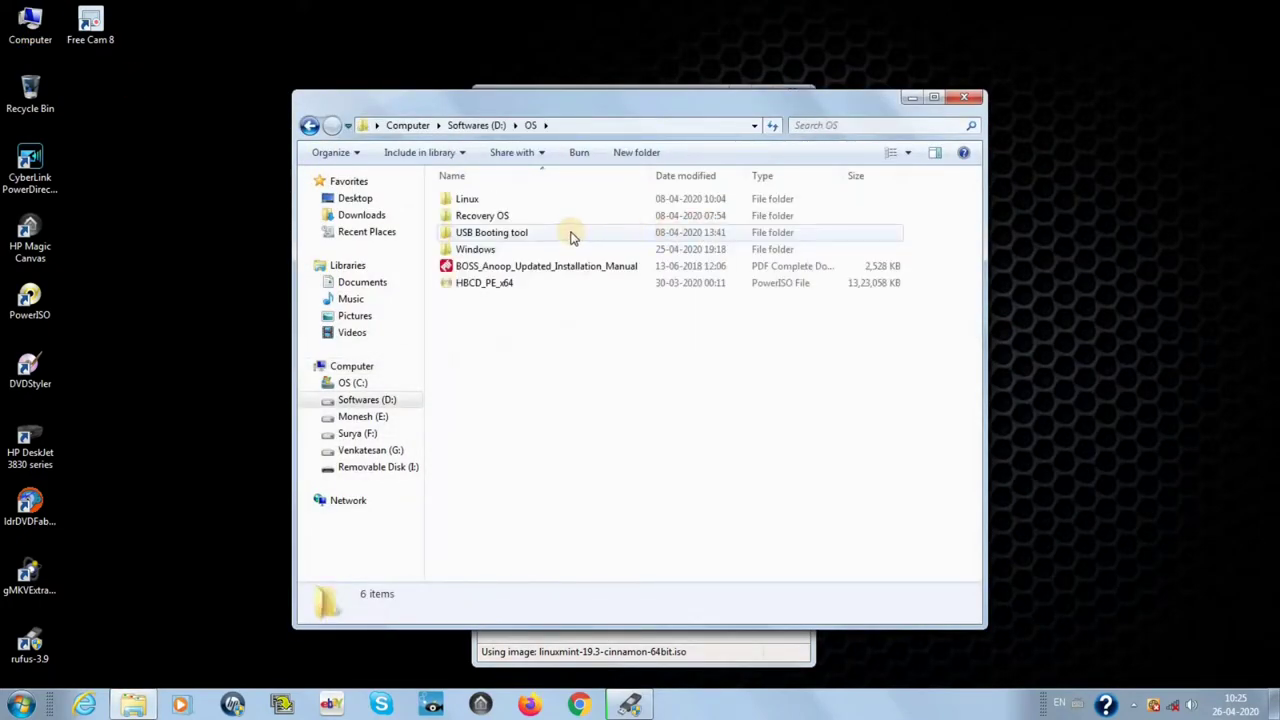
double_click(481, 231)
left_click(481, 229)
left_click(485, 203)
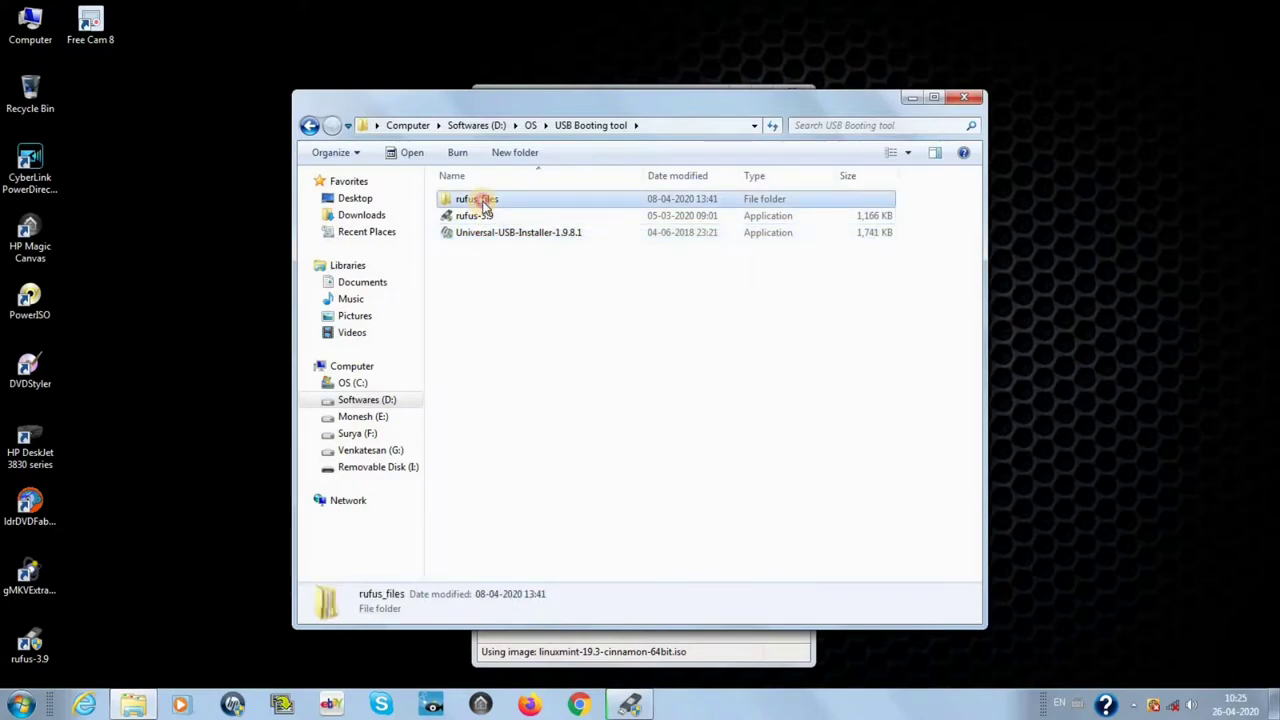
left_click(564, 291)
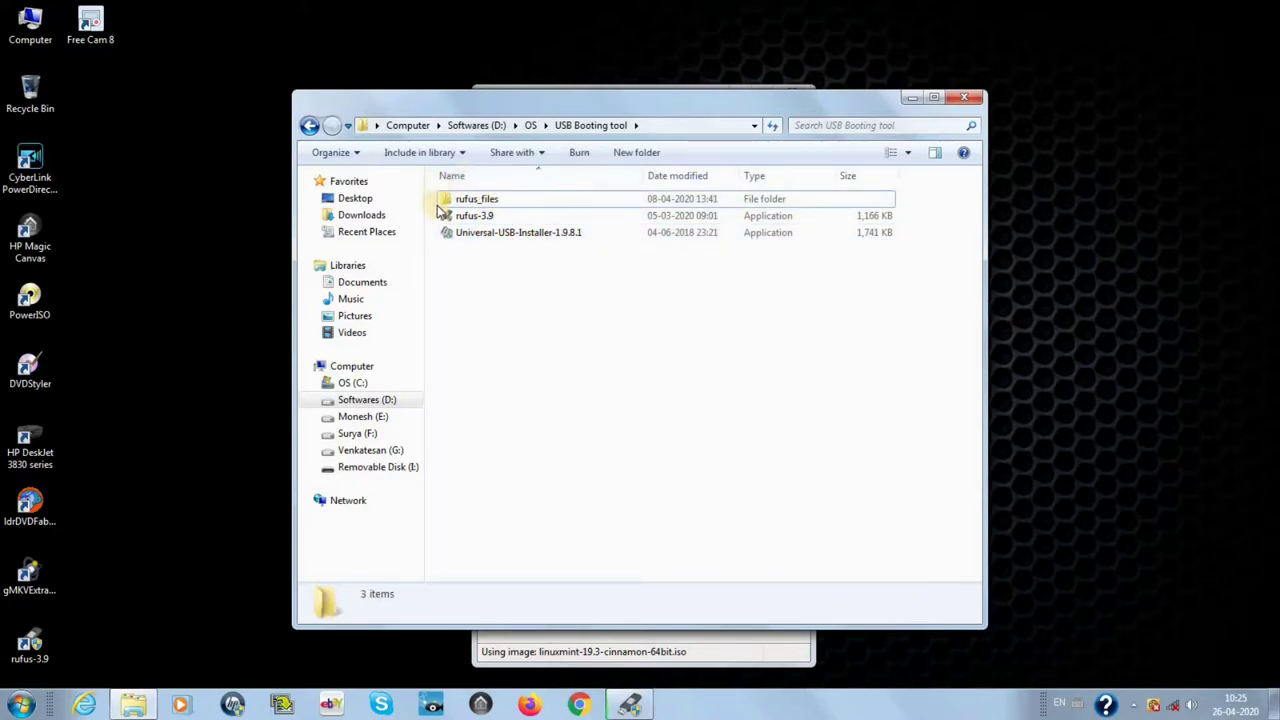
double_click(489, 203)
double_click(548, 205)
double_click(544, 205)
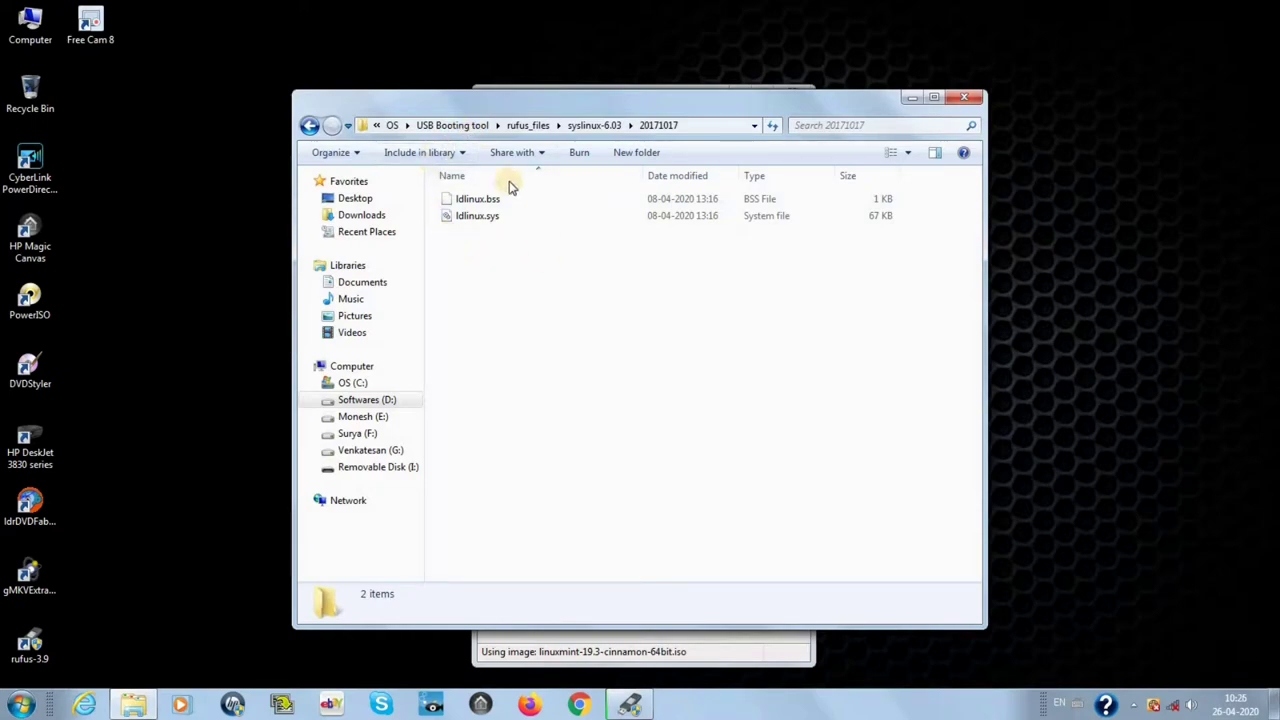
left_click(393, 125)
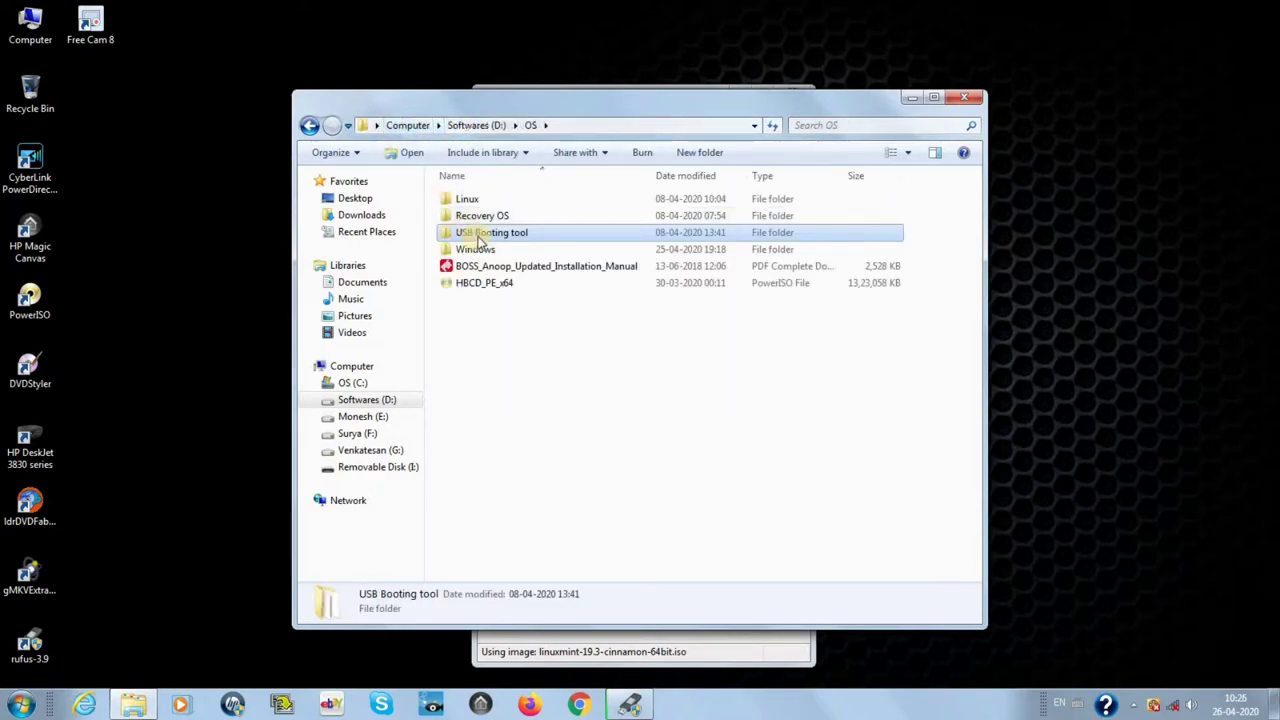
double_click(480, 235)
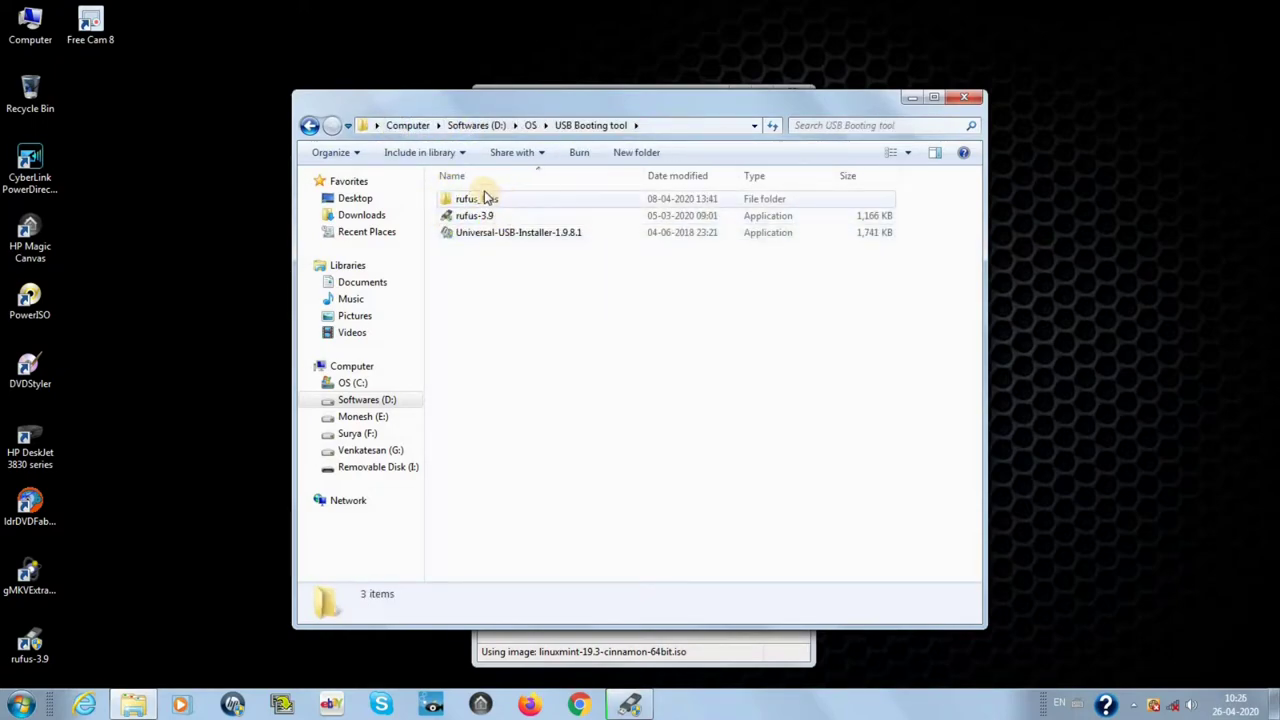
left_click(964, 97)
right_click(1104, 195)
left_click(1123, 245)
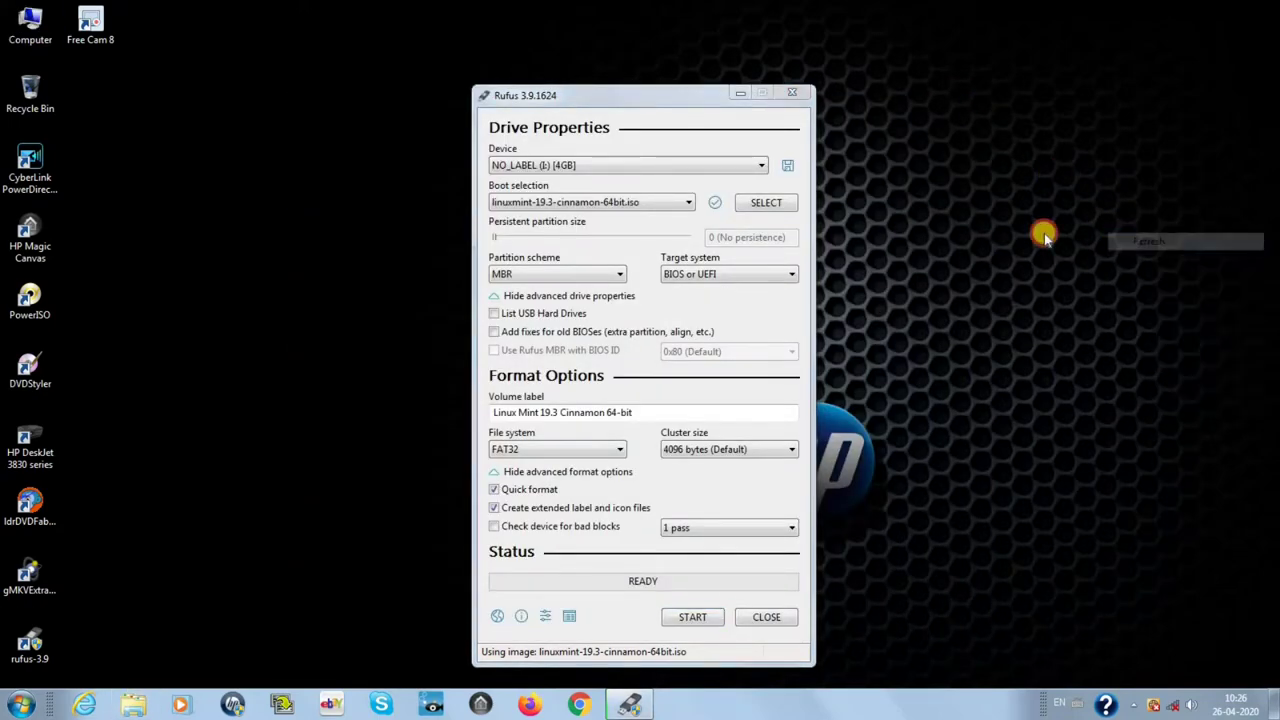
Keep the MBR scheme, BIOS or UEFI target and FAT32 file system, and turn off creating extended label and icon files.
left_click(531, 275)
left_click(527, 284)
left_click(677, 277)
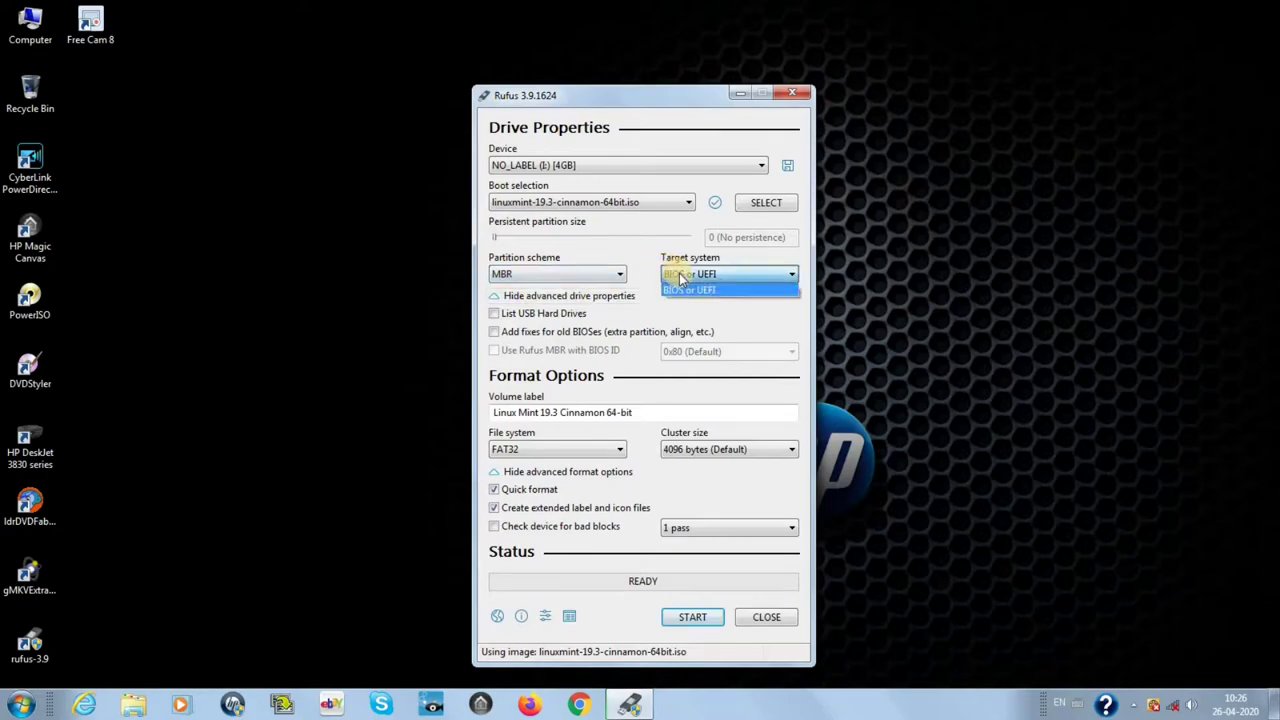
left_click(686, 286)
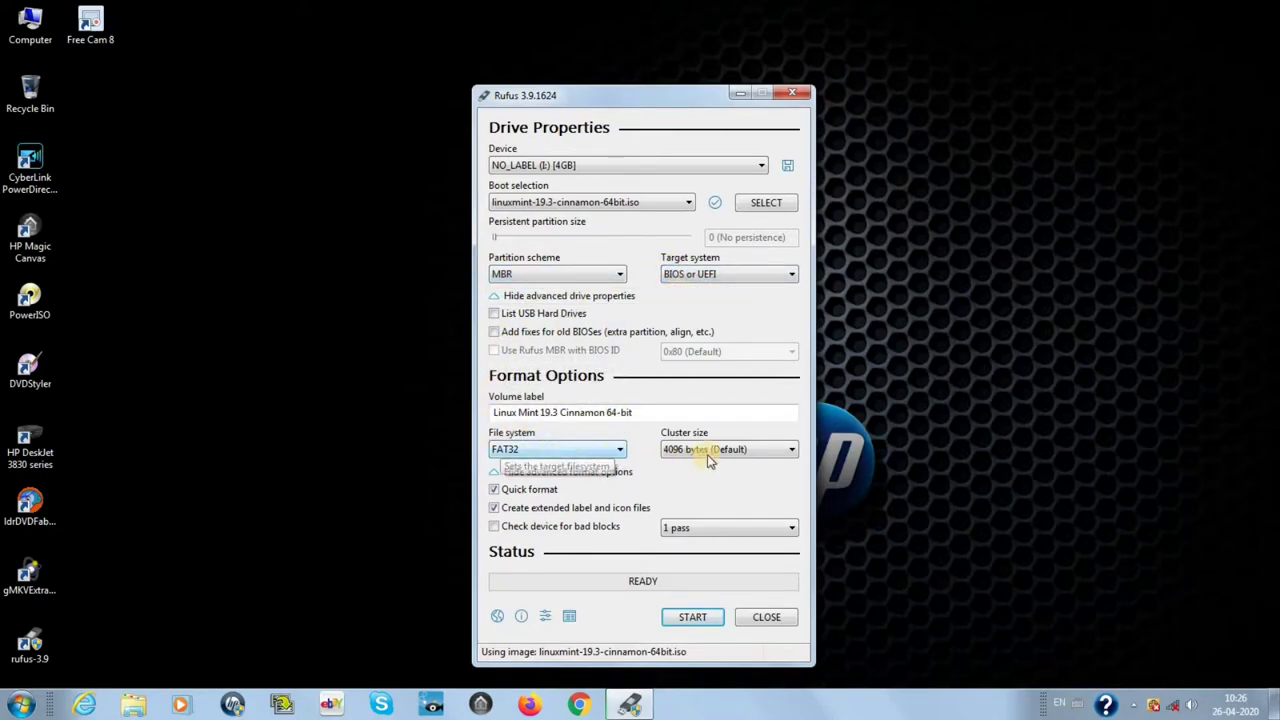
left_click(620, 449)
left_click(620, 449)
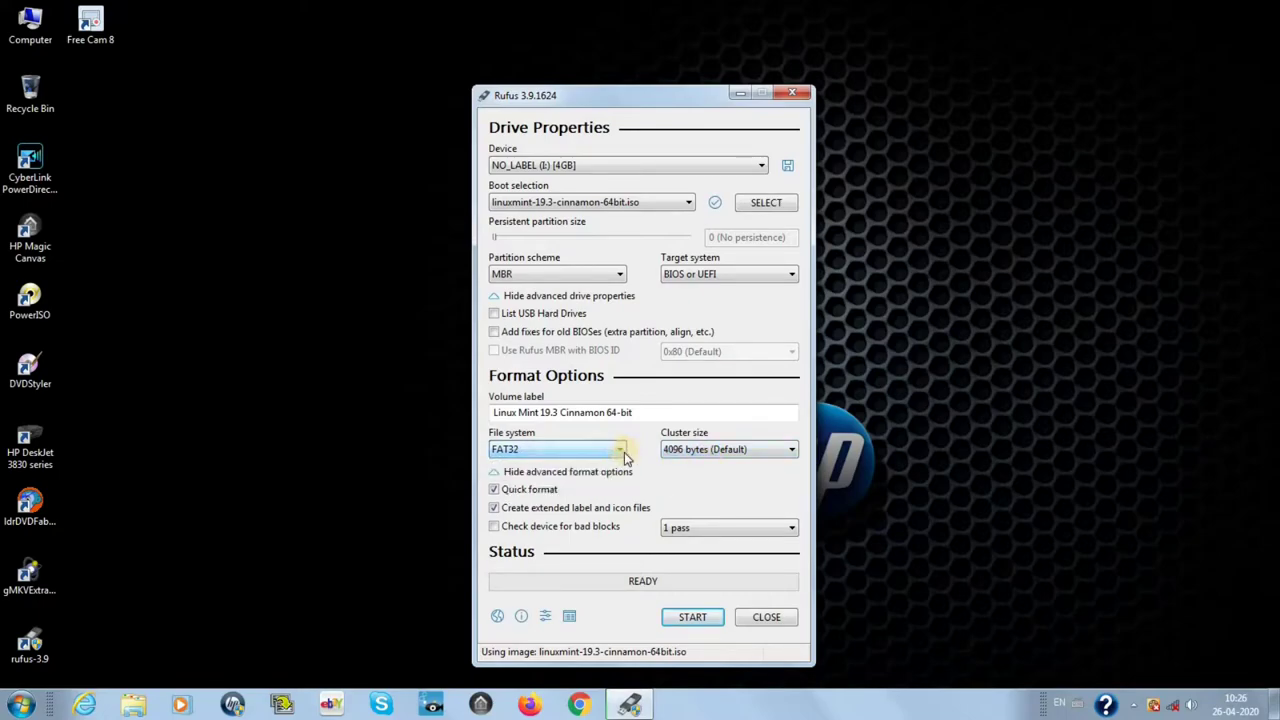
left_click(496, 508)
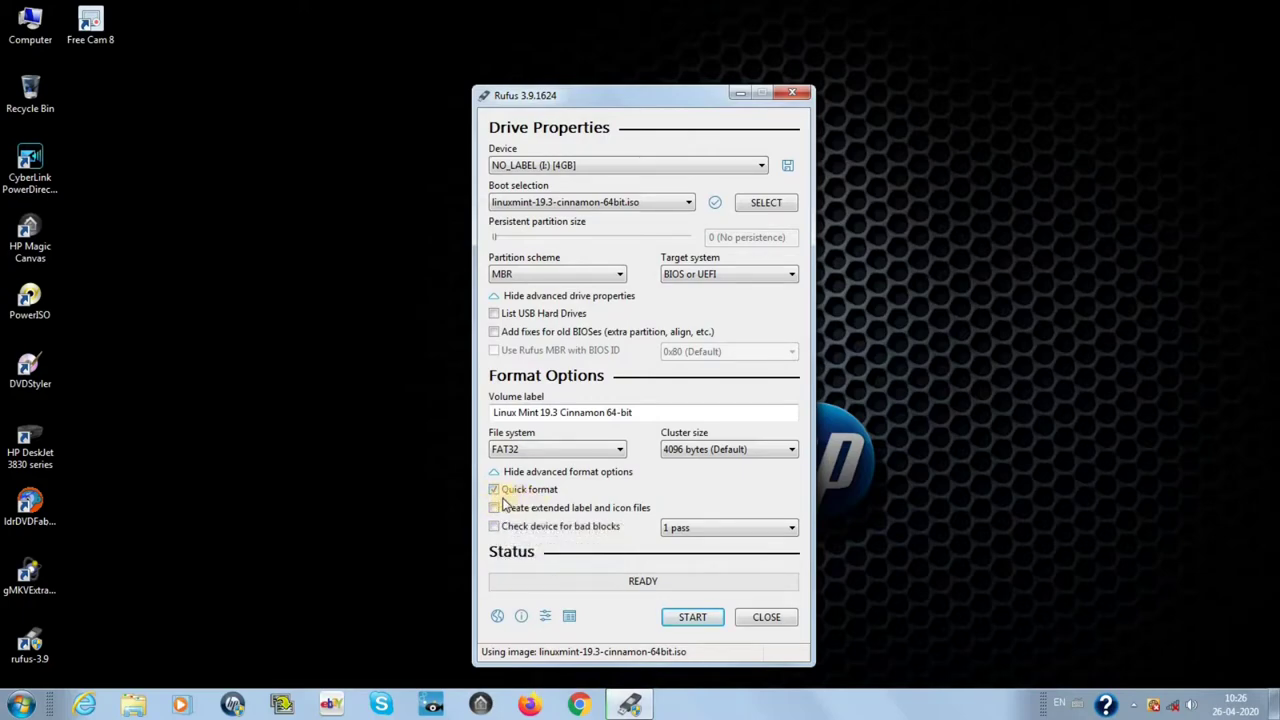
Start writing the USB drive in the recommended ISO Image mode and accept destroying all data on it.
left_click(690, 620)
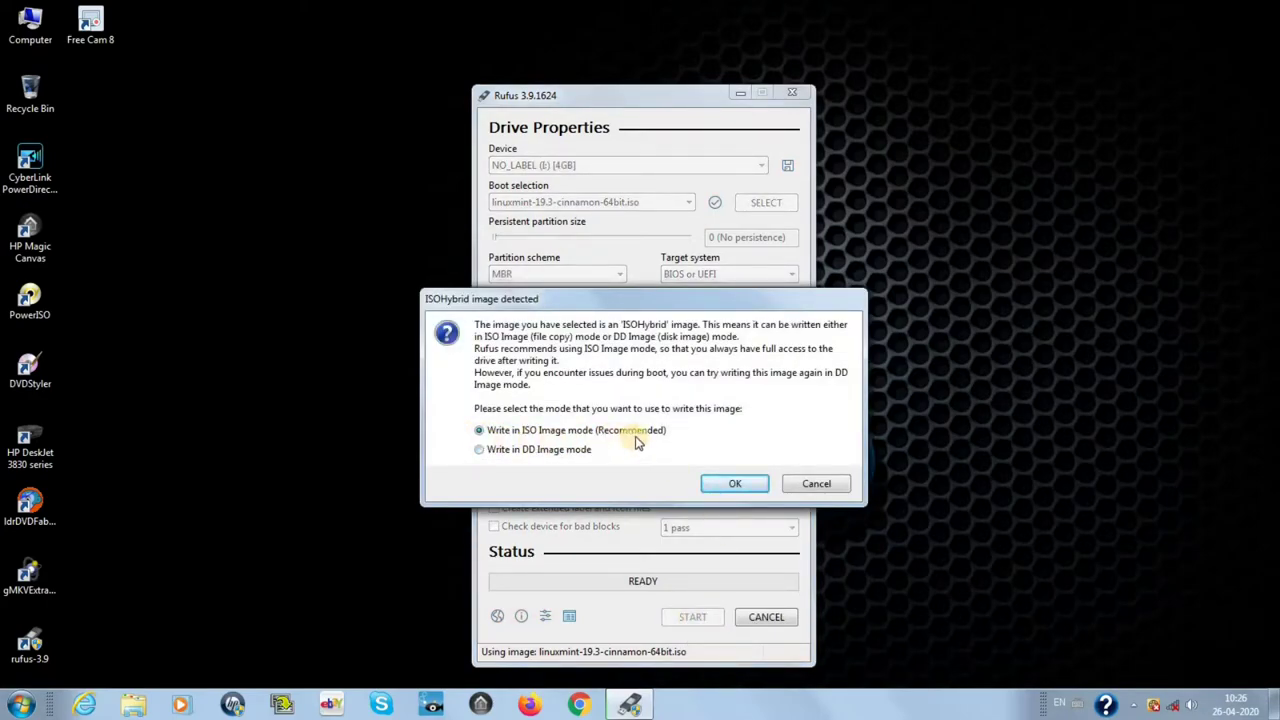
left_click(725, 484)
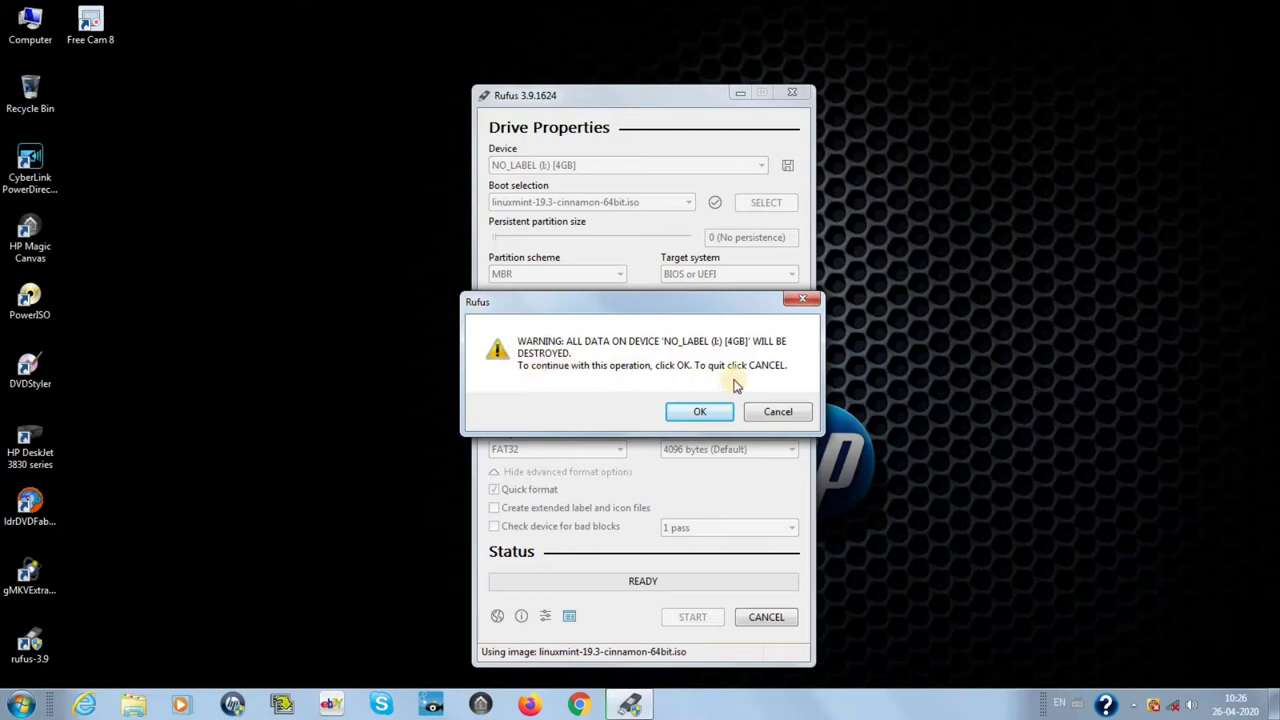
left_click(700, 414)
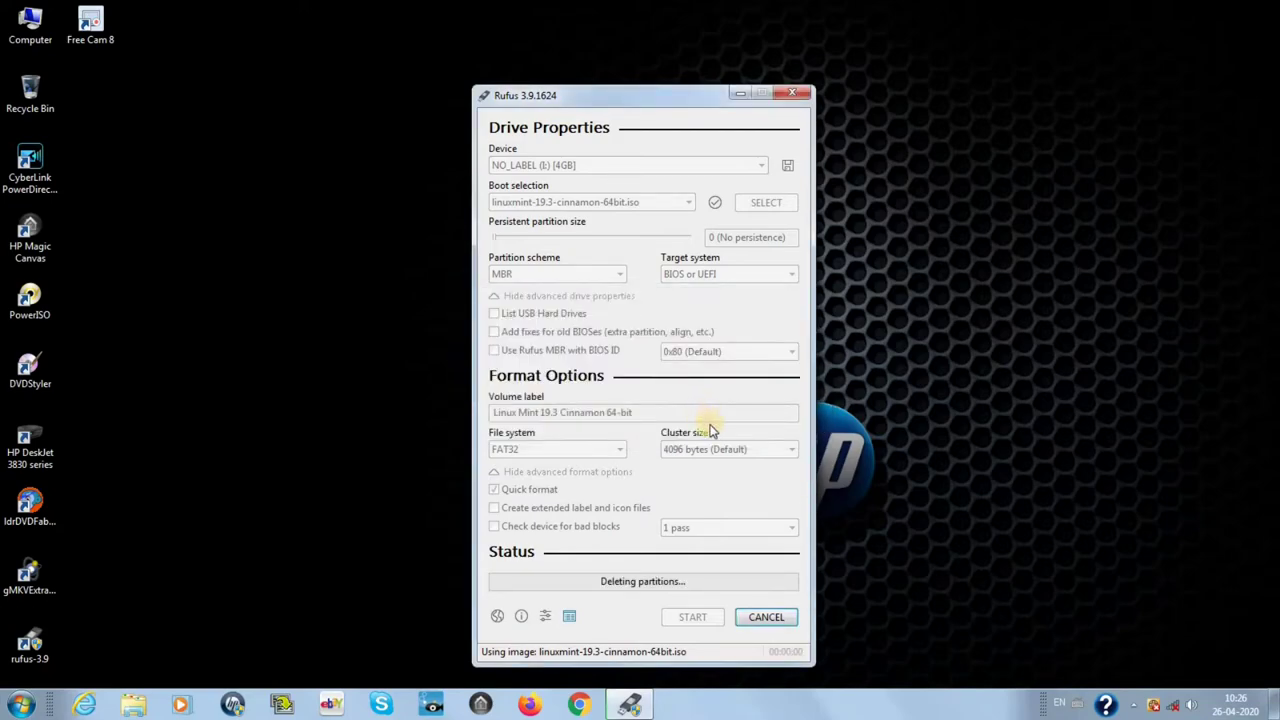
right_click(1120, 340)
left_click(1143, 394)
right_click(1012, 306)
left_click(1046, 352)
right_click(1049, 357)
left_click(1074, 400)
right_click(1076, 404)
left_click(1108, 449)
right_click(1108, 452)
left_click(1130, 489)
right_click(977, 346)
left_click(1004, 395)
right_click(1004, 395)
left_click(1020, 440)
right_click(1021, 441)
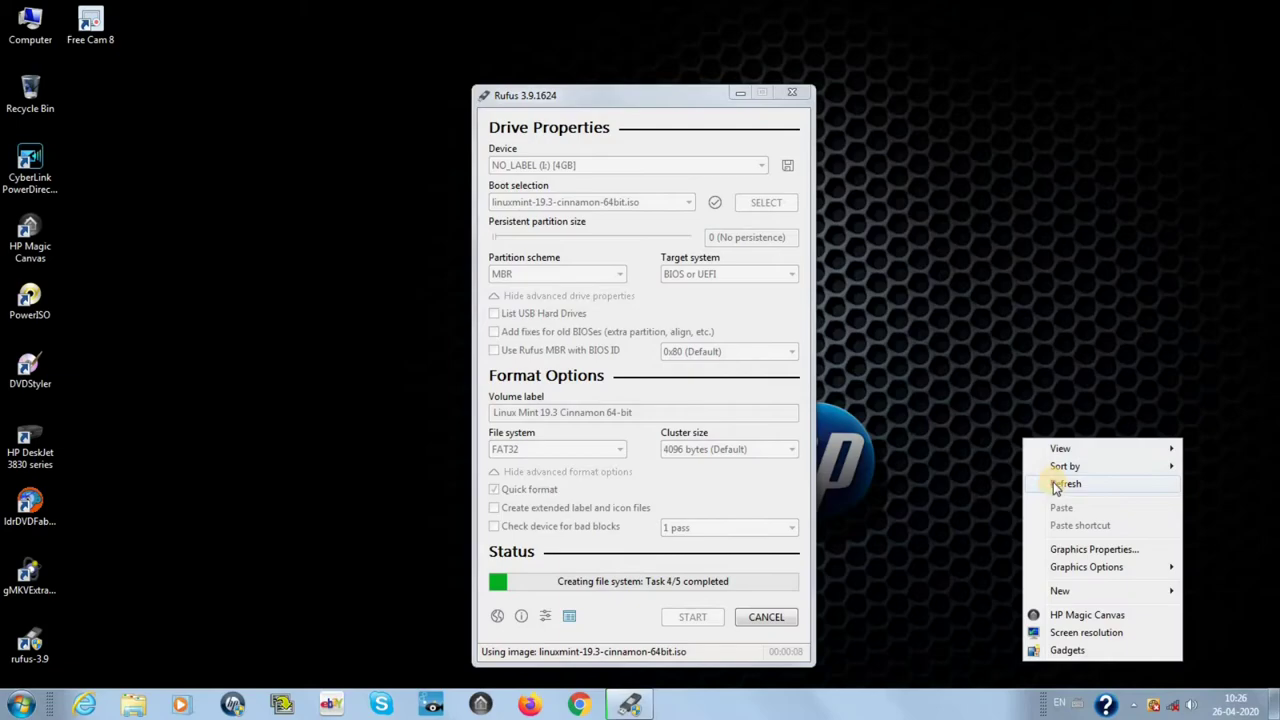
left_click(1057, 484)
right_click(1055, 483)
left_click(1087, 305)
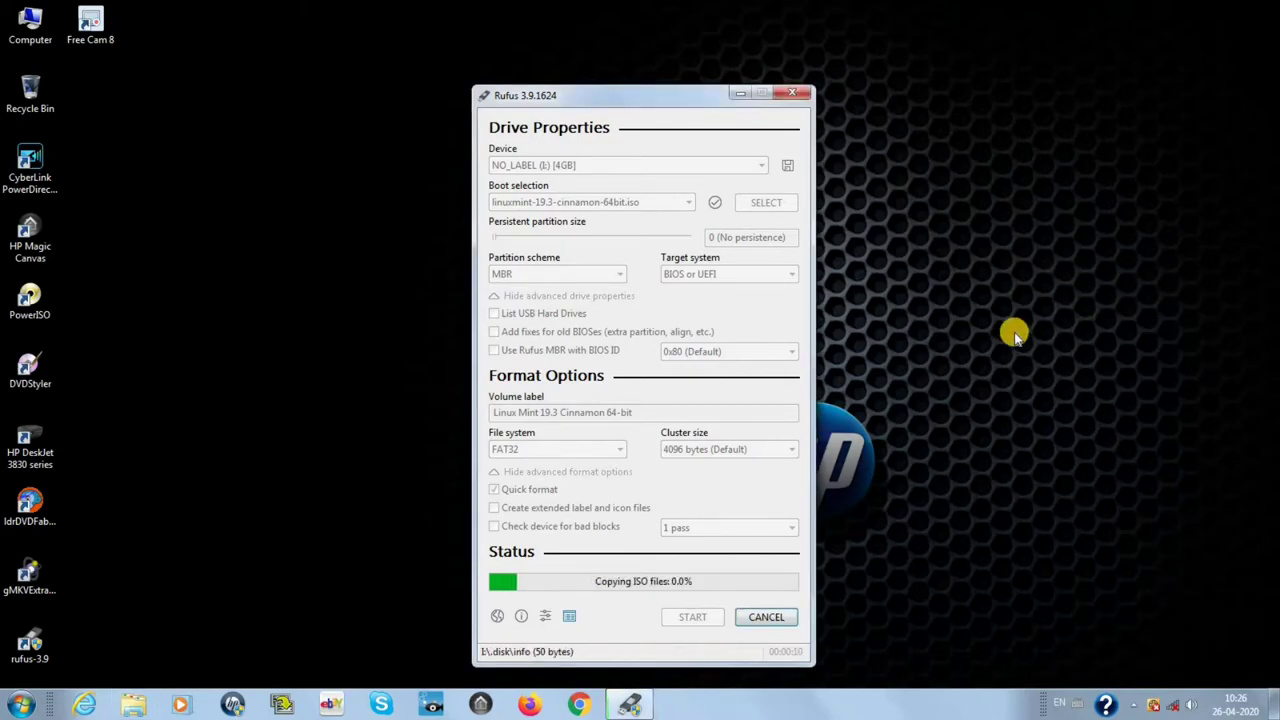
Move the AutoPlay window for the LINUX MINT (I:) drive aside and close it.
left_click_drag(640, 260, 980, 171)
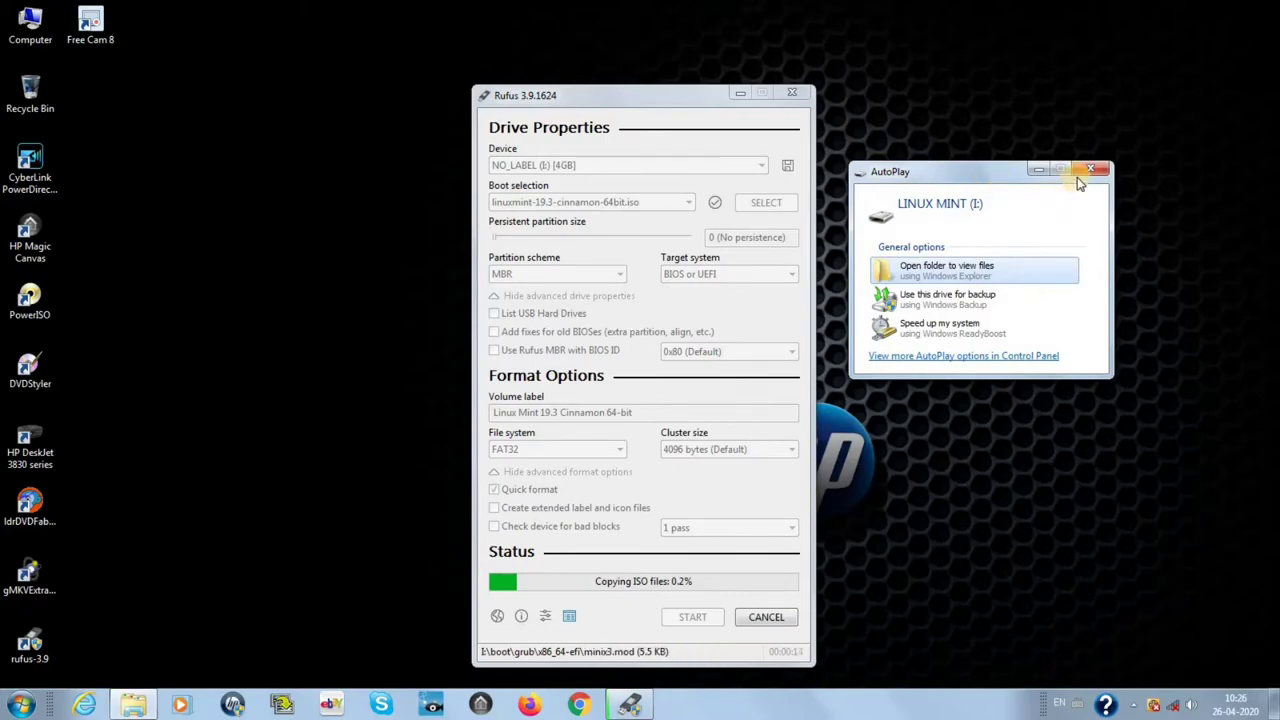
left_click(1086, 171)
right_click(1004, 150)
right_click(1046, 199)
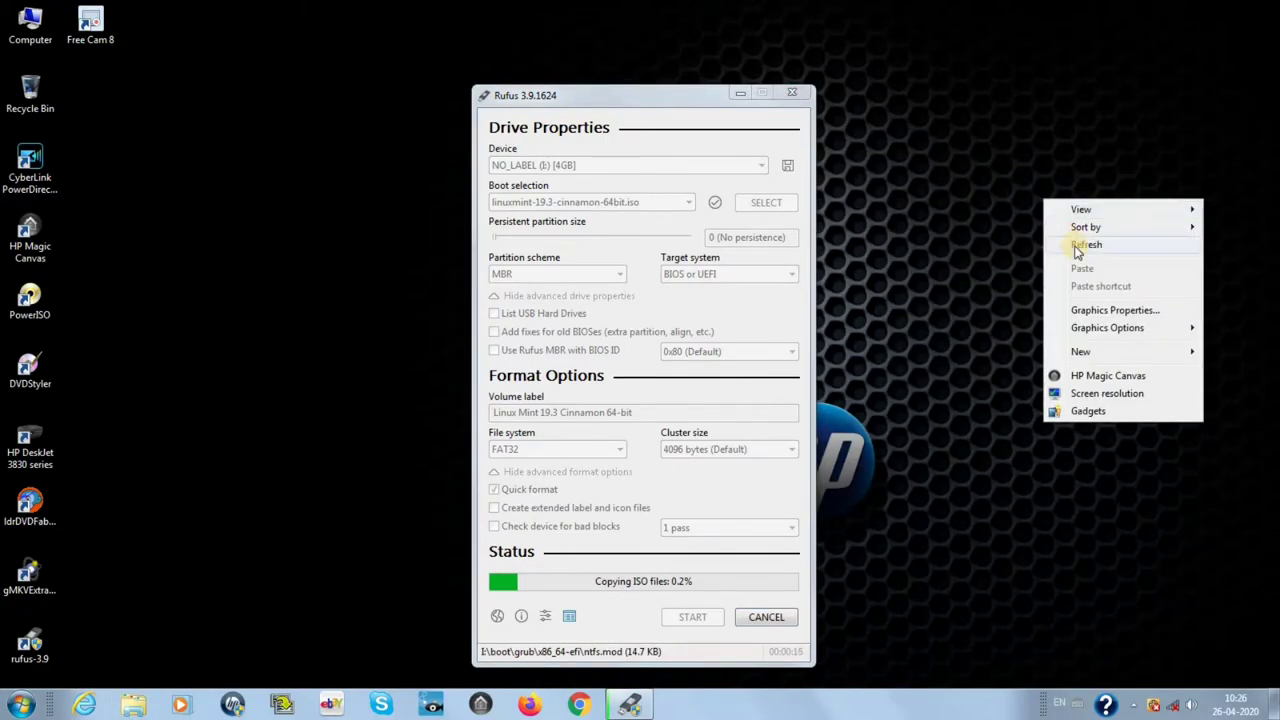
right_click(1076, 248)
right_click(1106, 295)
left_click(1134, 340)
right_click(1134, 341)
right_click(1152, 388)
left_click(1177, 433)
right_click(964, 328)
left_click(973, 372)
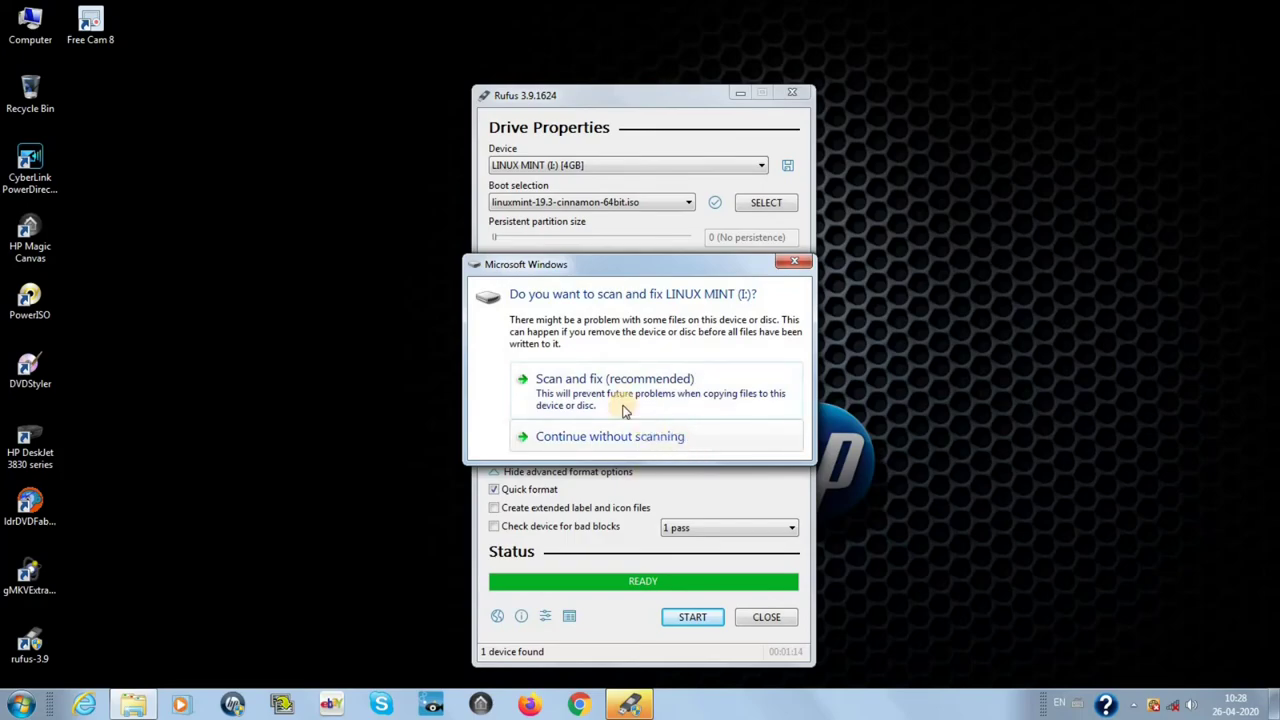
Continue without scanning the LINUX MINT (I:) drive, and close both AutoPlay and Rufus.
left_click(604, 440)
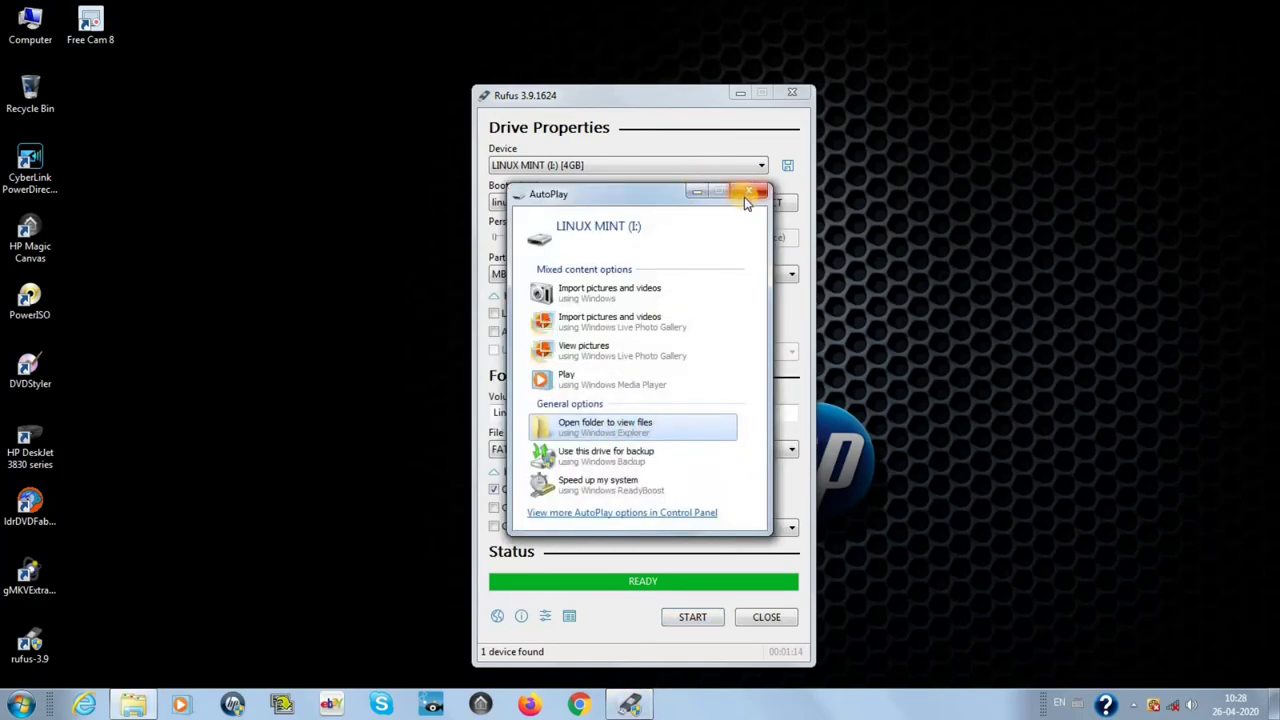
left_click(750, 190)
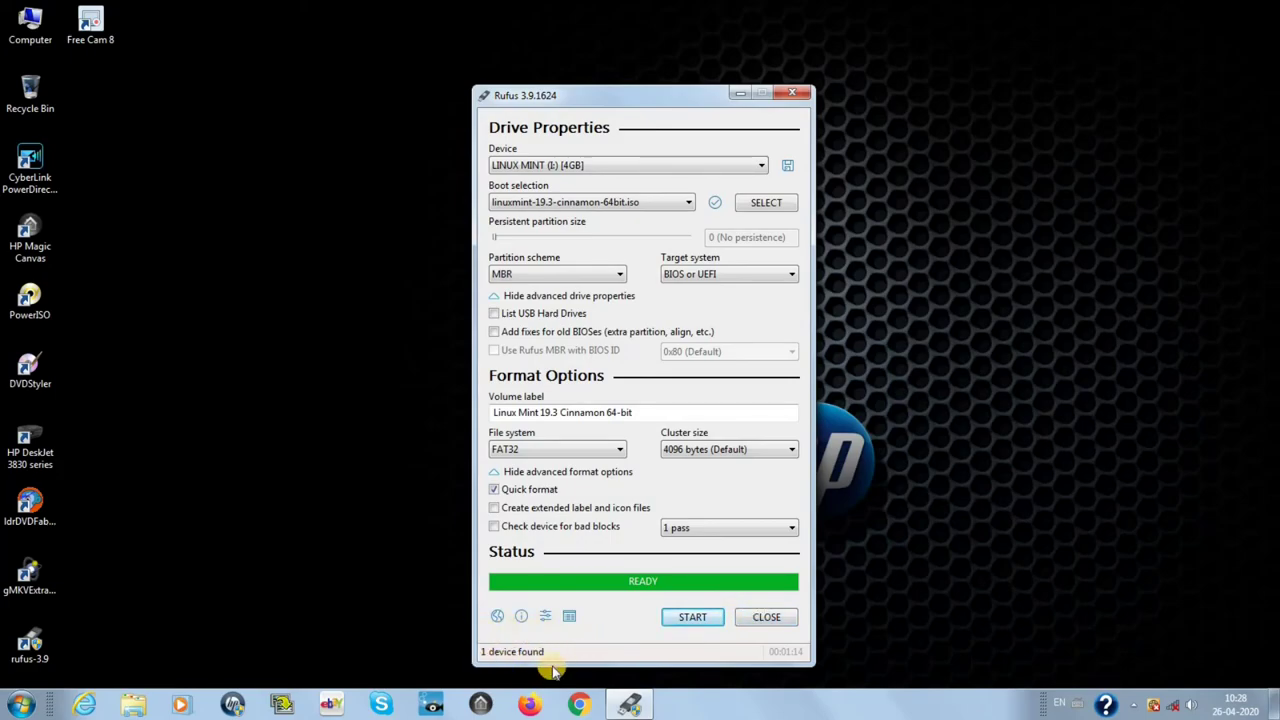
left_click(766, 616)
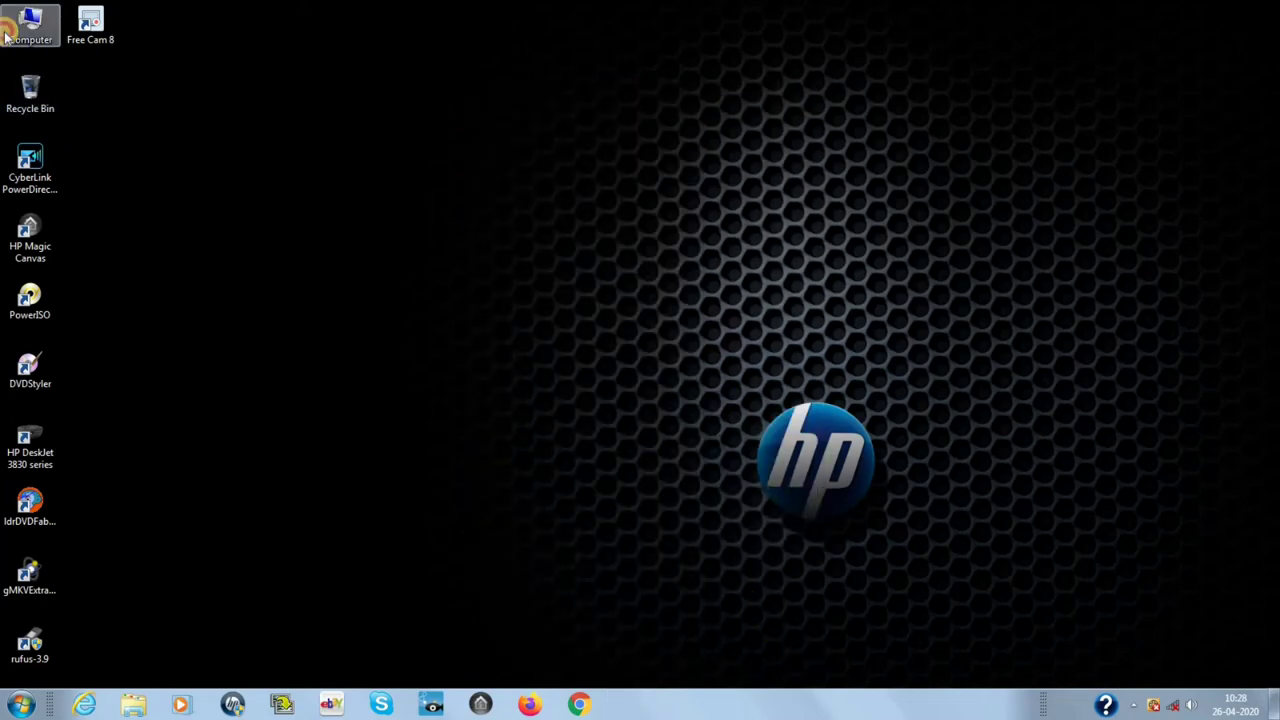
Look through the files on the LINUX MINT (I:) drive and eject the drive.
double_click(5, 35)
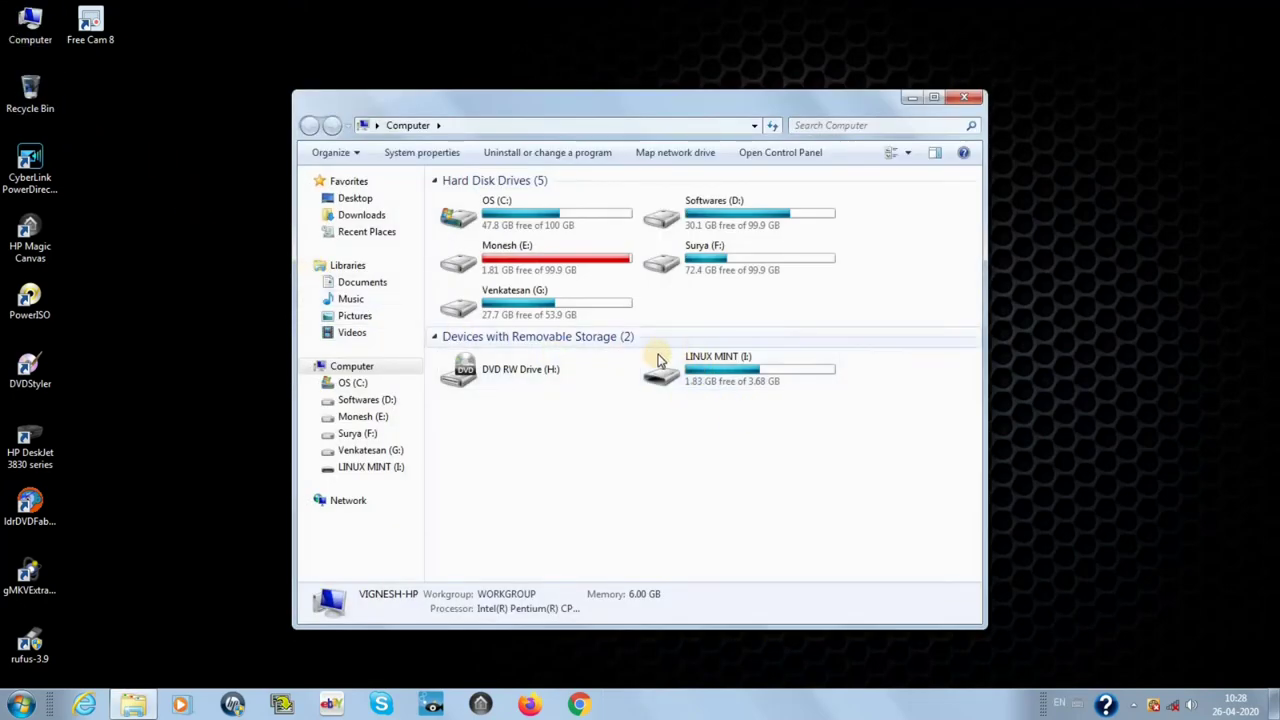
double_click(700, 371)
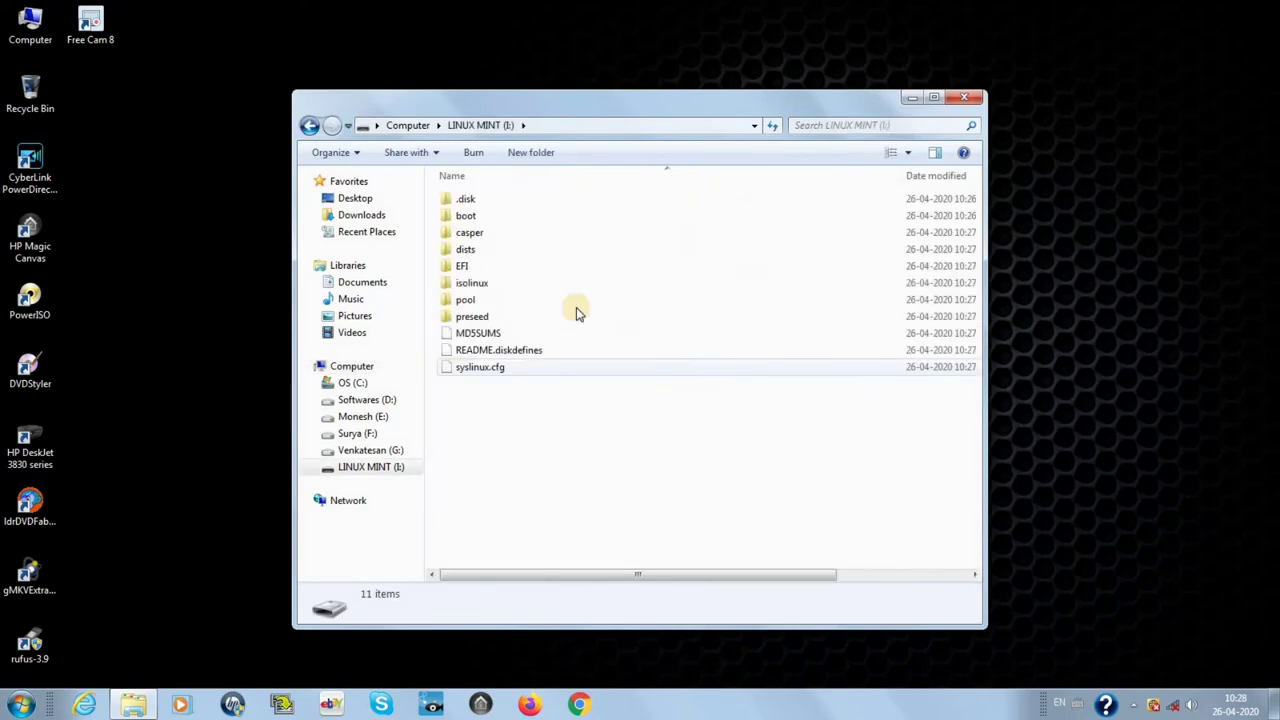
left_click(408, 127)
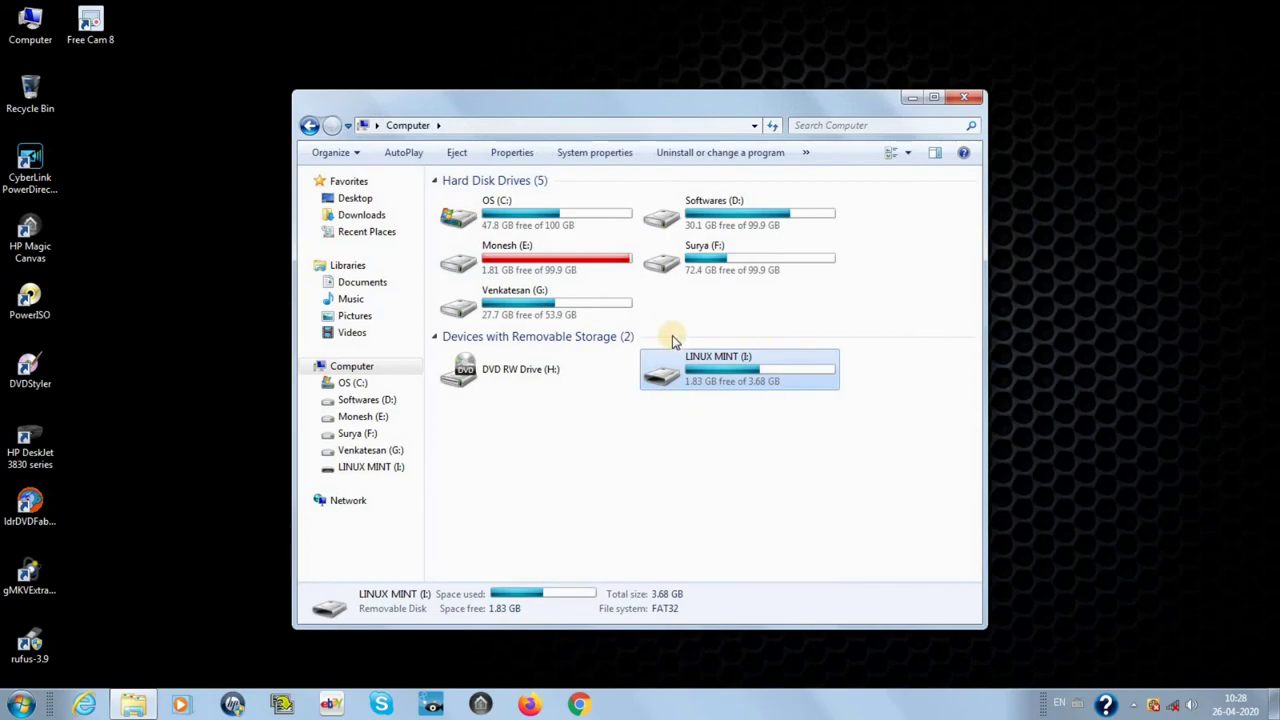
left_click(458, 152)
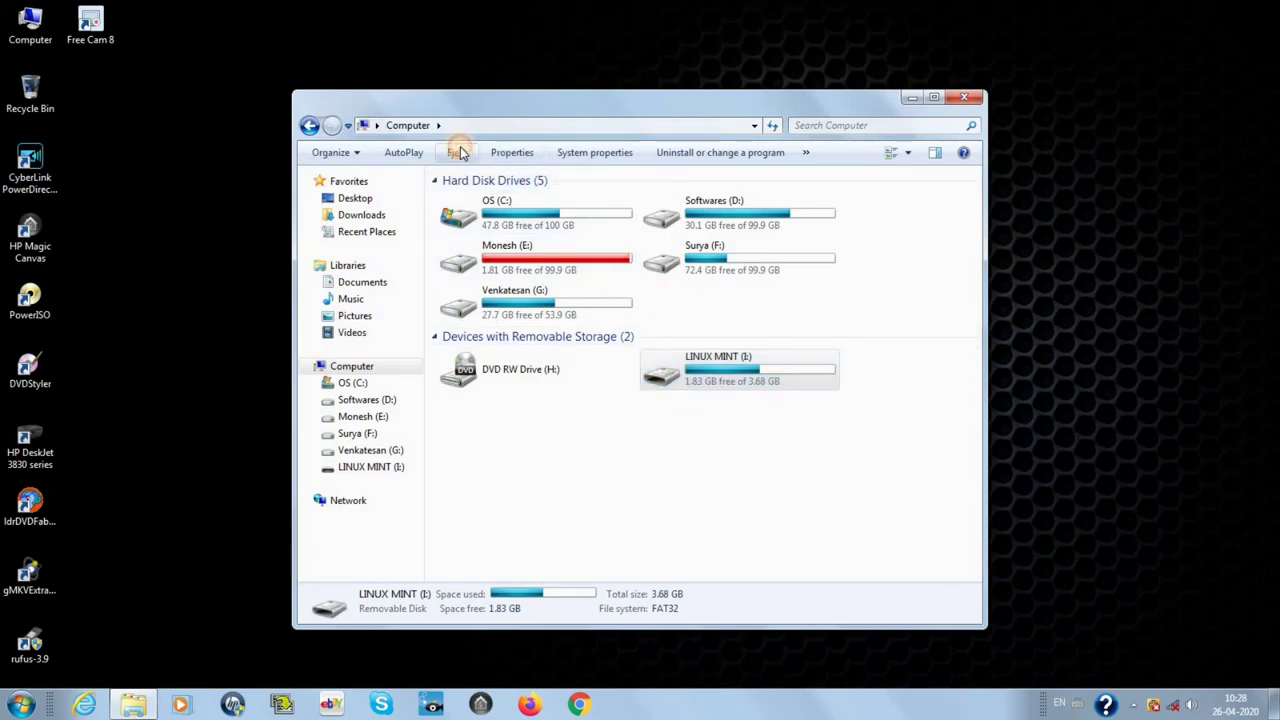